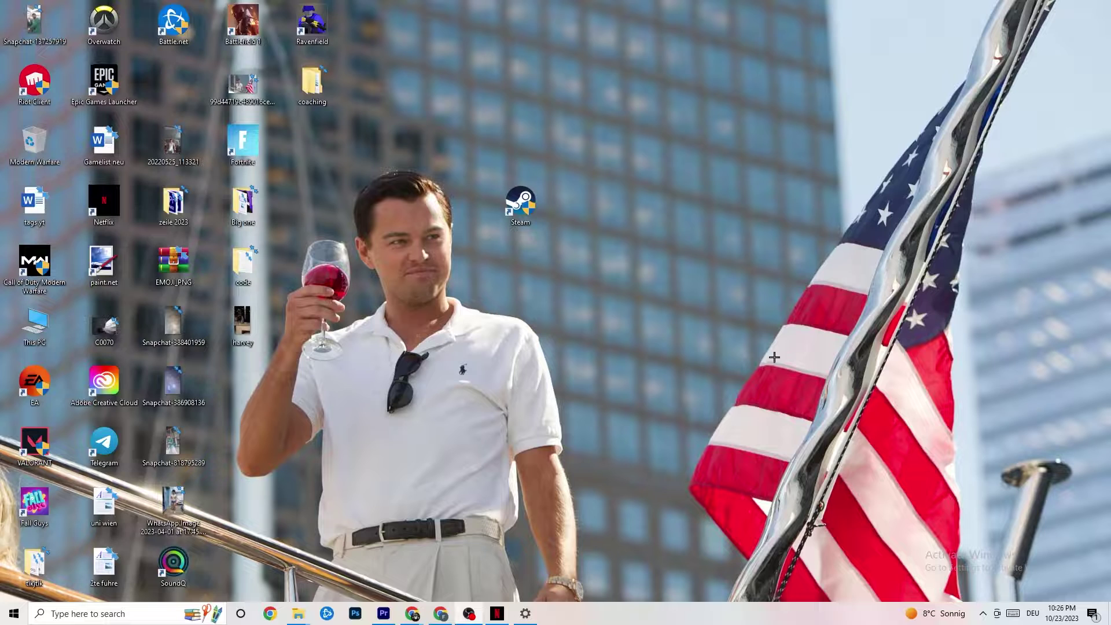
drag(528, 208, 448, 211)
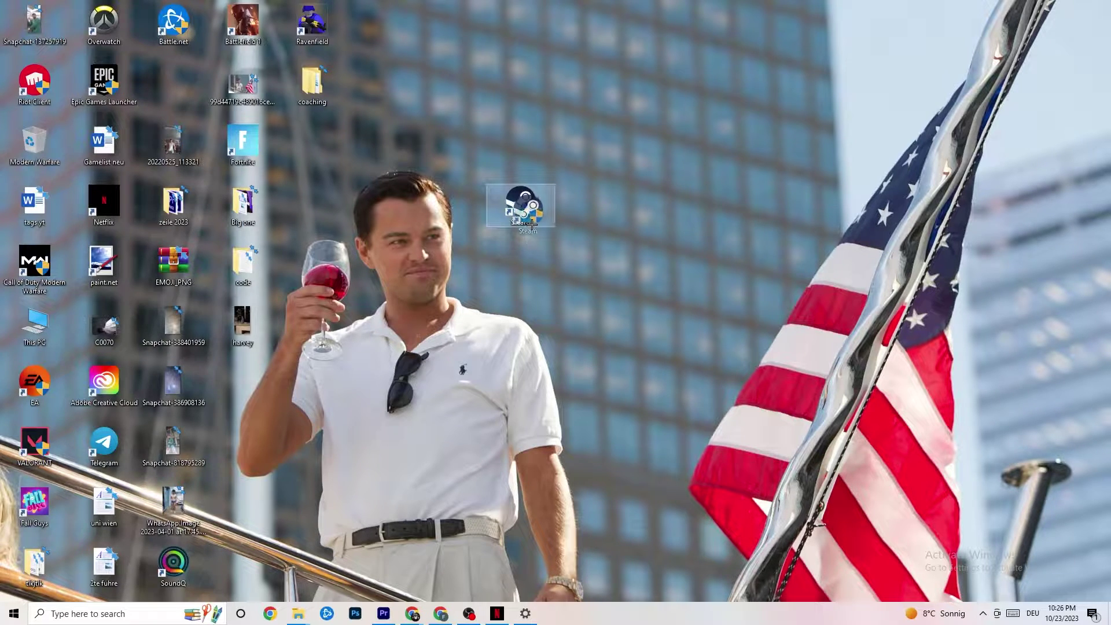
click(515, 139)
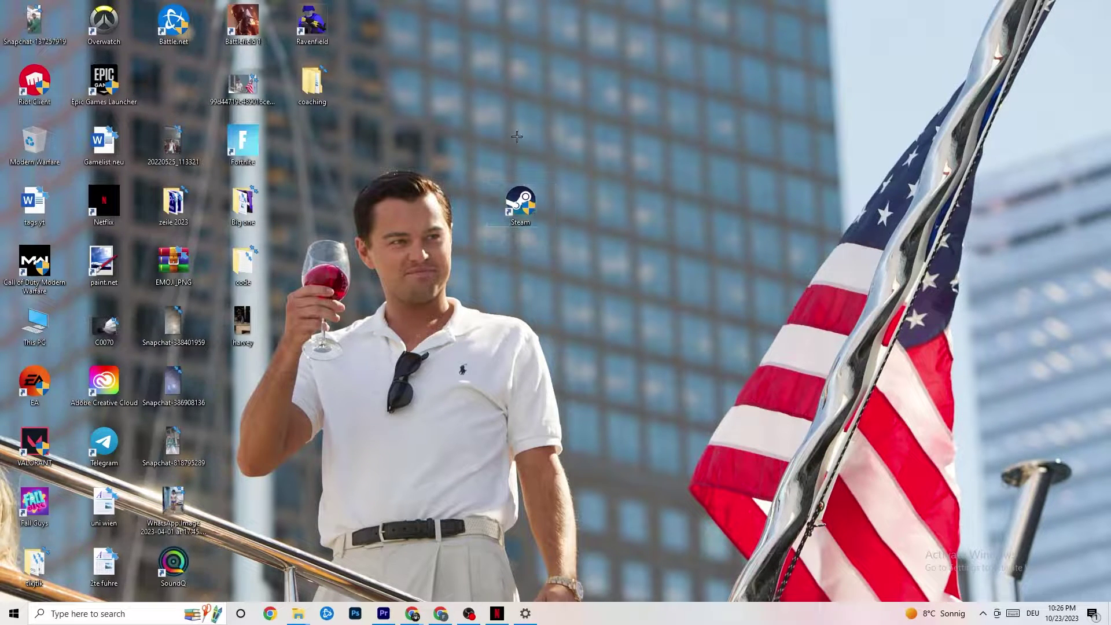
right_click(533, 202)
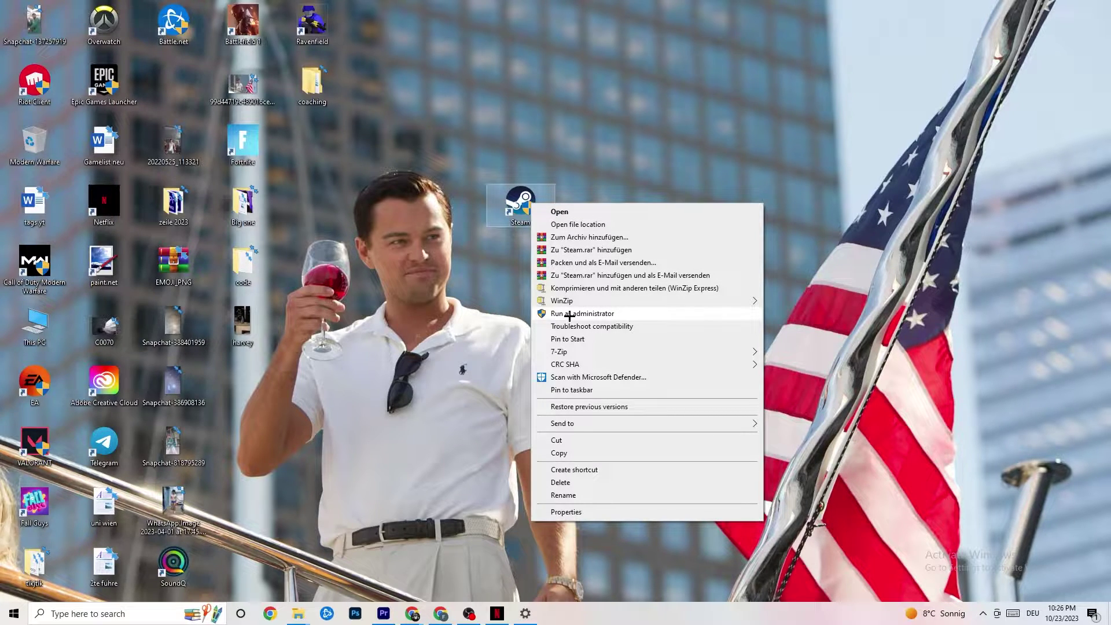
click(478, 308)
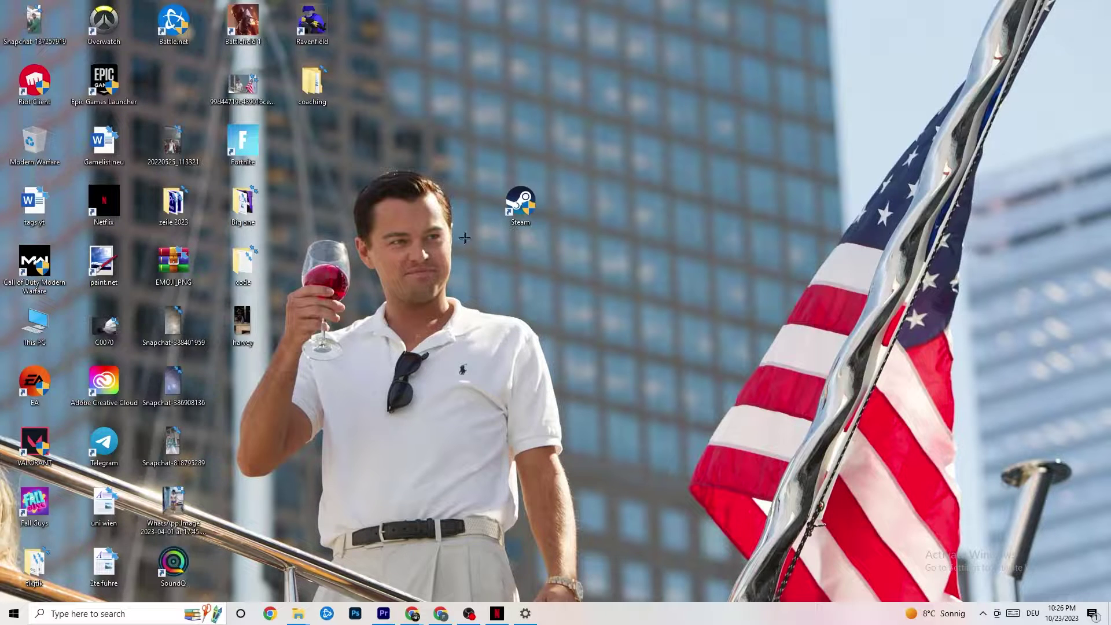
Open the compatibility settings in the properties of the Steam desktop shortcut.
click(520, 204)
right_click(518, 205)
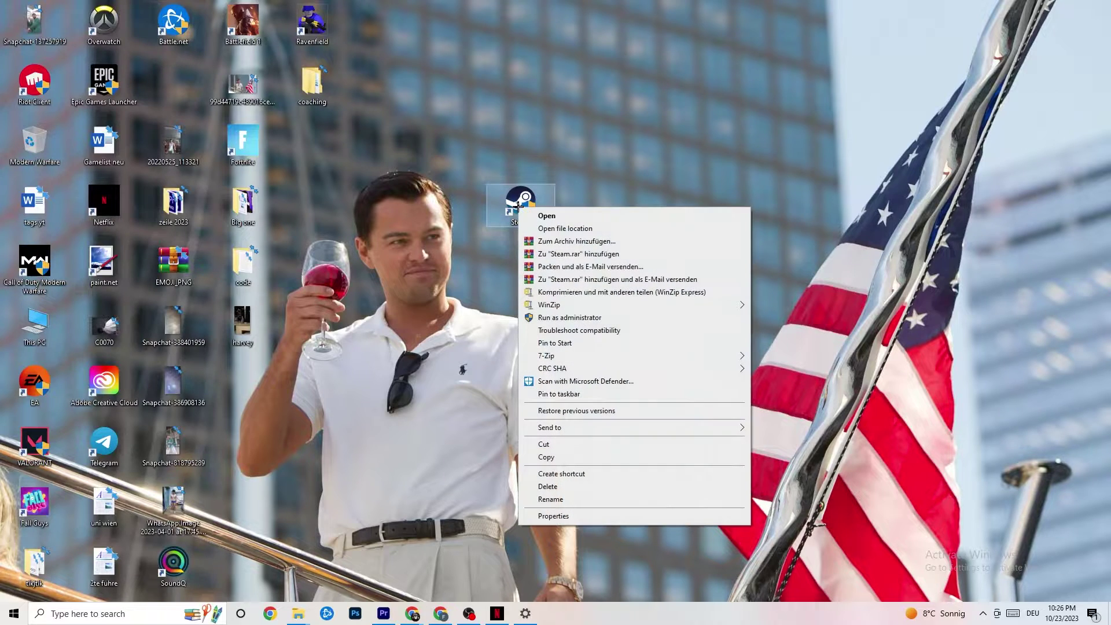
click(578, 516)
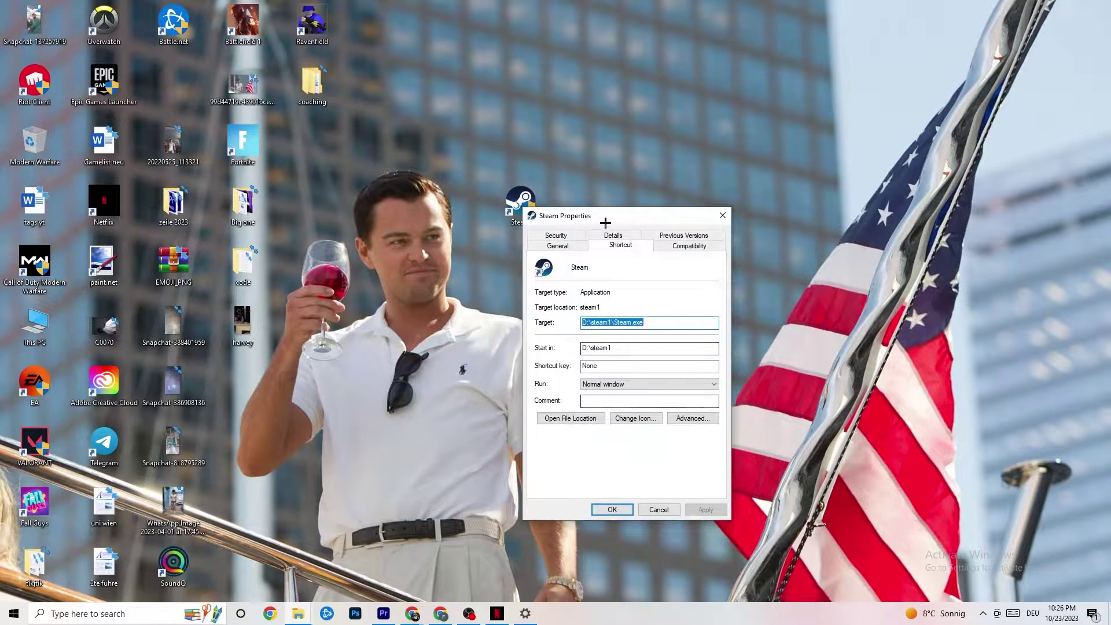
drag(602, 217, 549, 130)
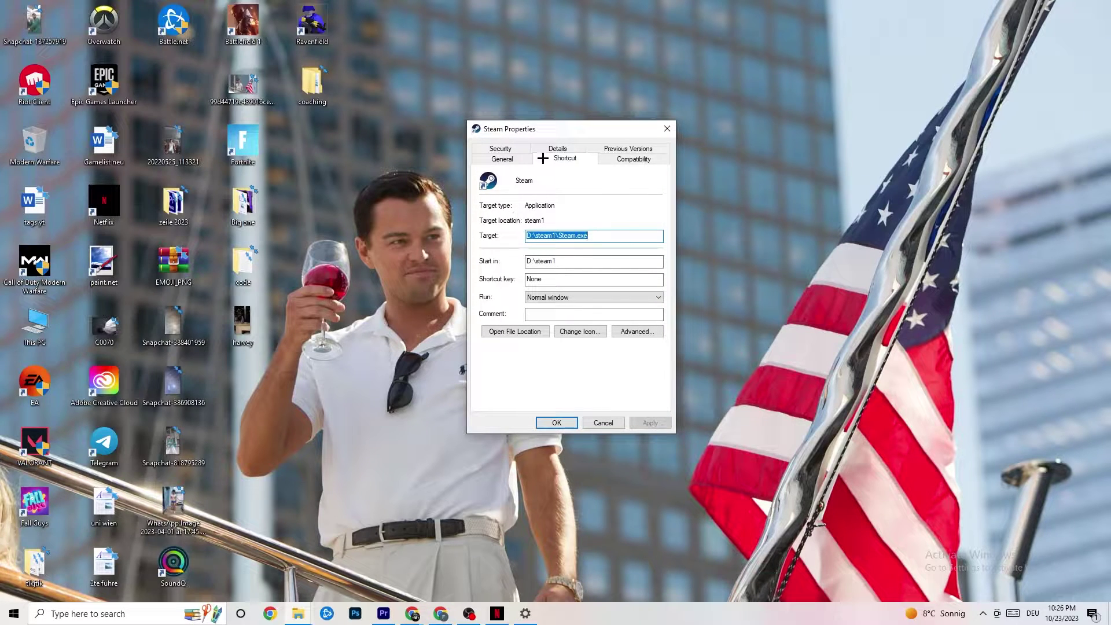
click(602, 157)
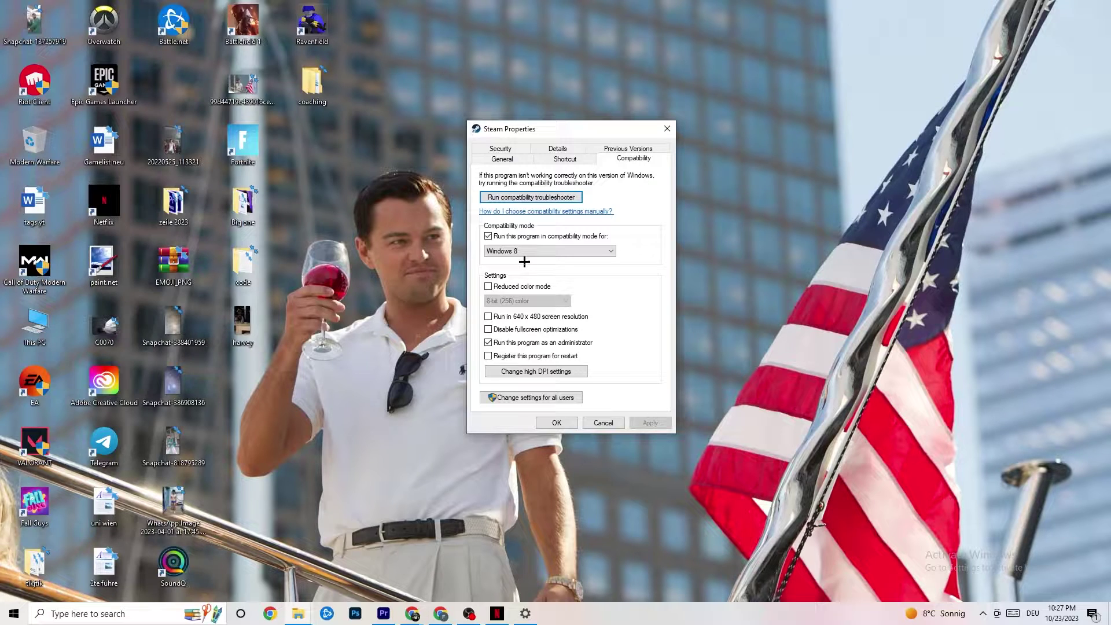
Check the compatibility mode versions, keep Steam running in compatibility mode for Windows 8, and accept the properties.
click(487, 237)
click(539, 251)
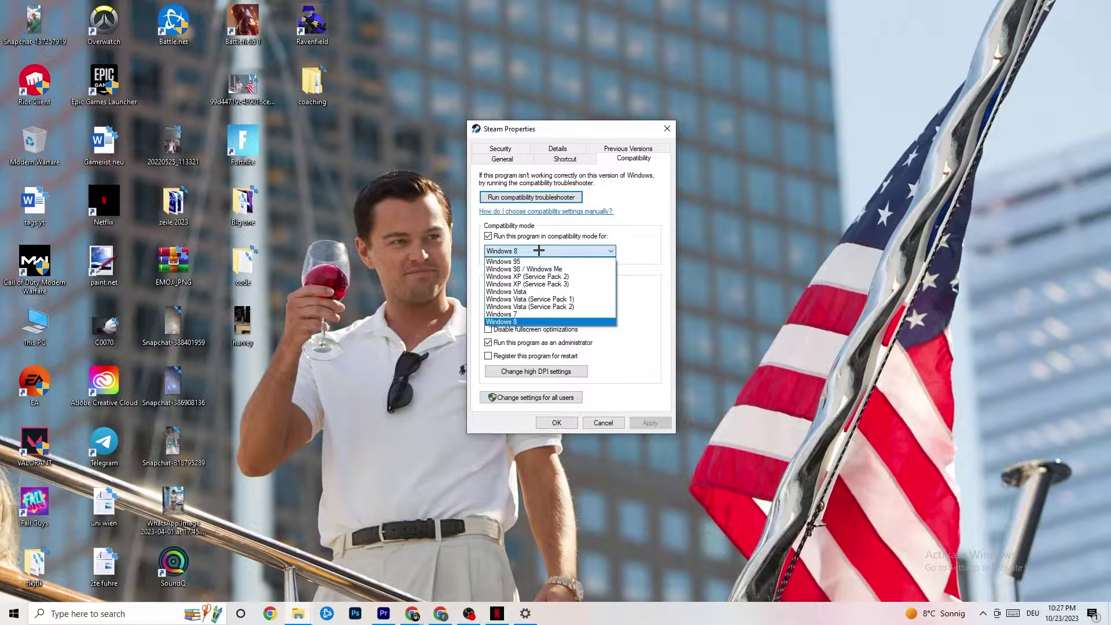
click(631, 265)
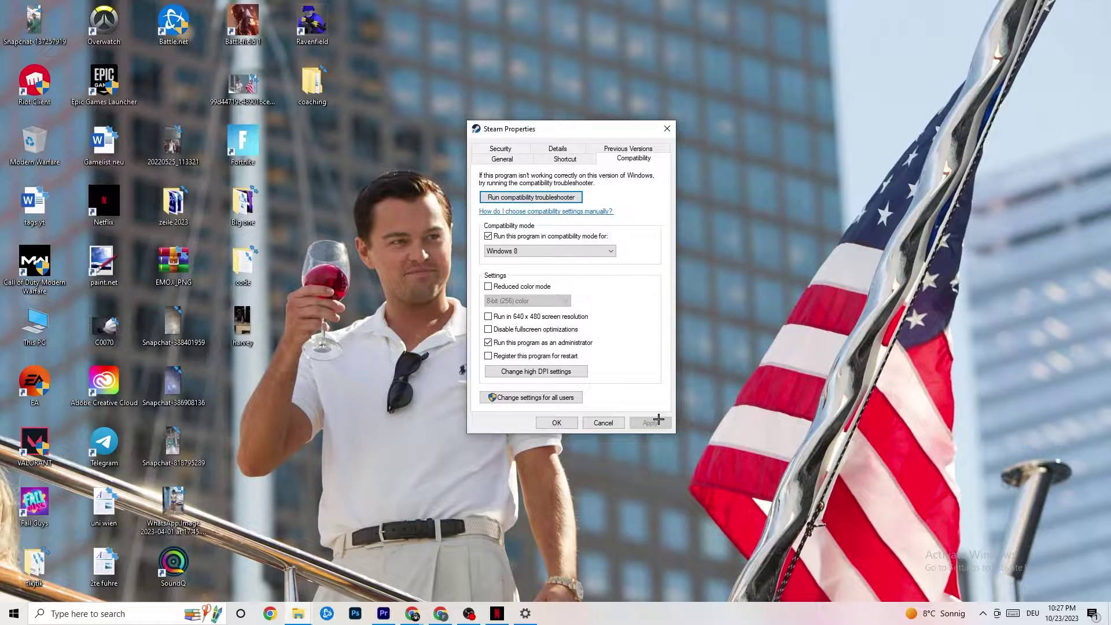
click(557, 423)
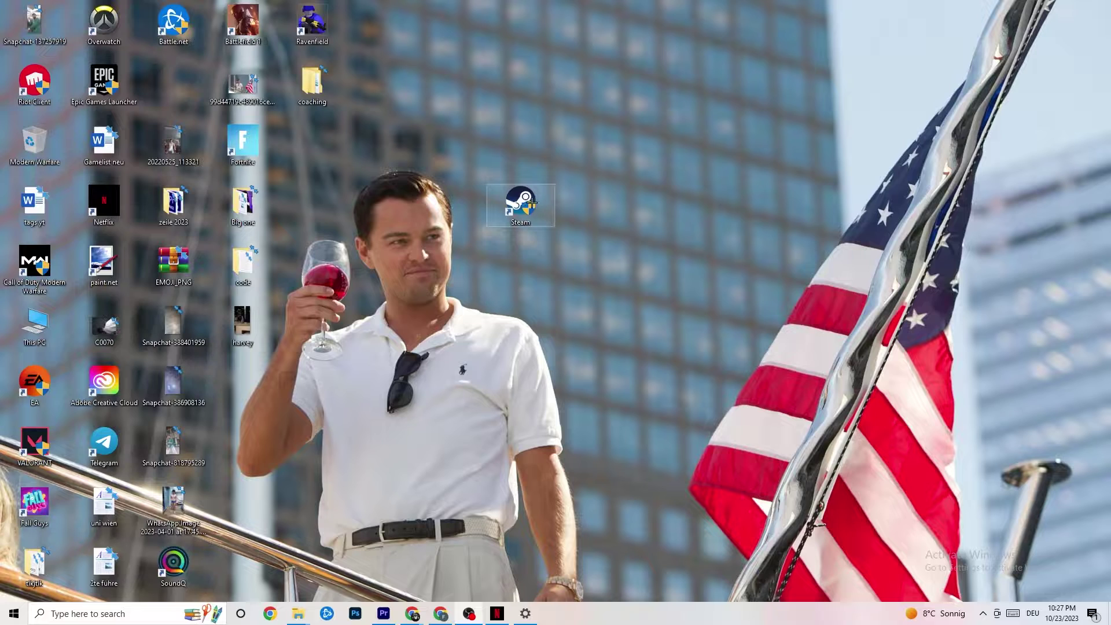
click(14, 613)
click(384, 577)
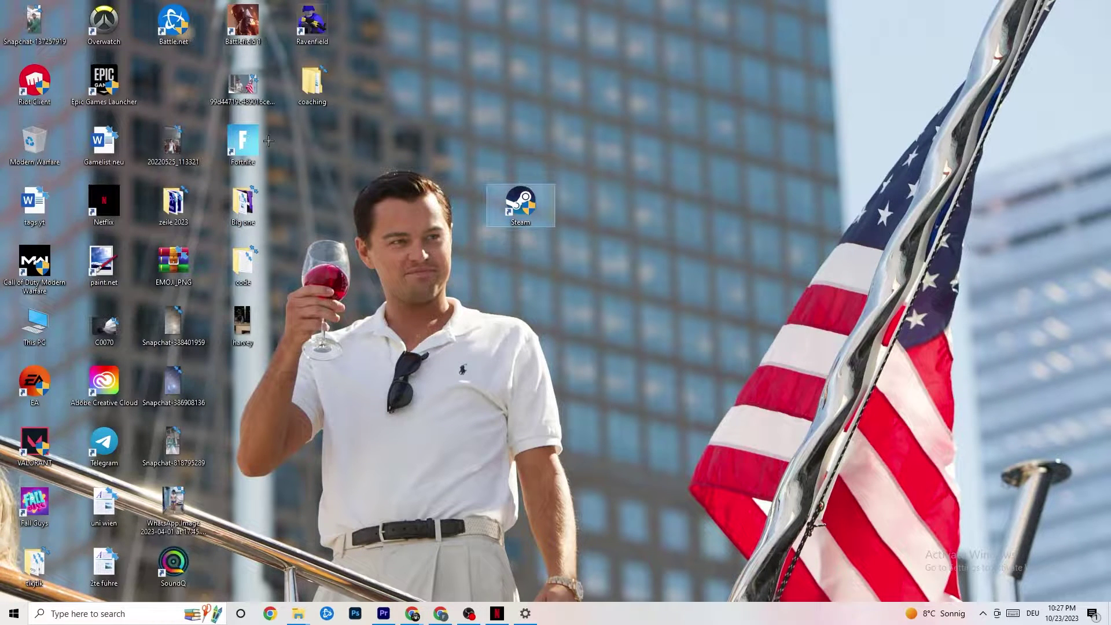
right_click(510, 211)
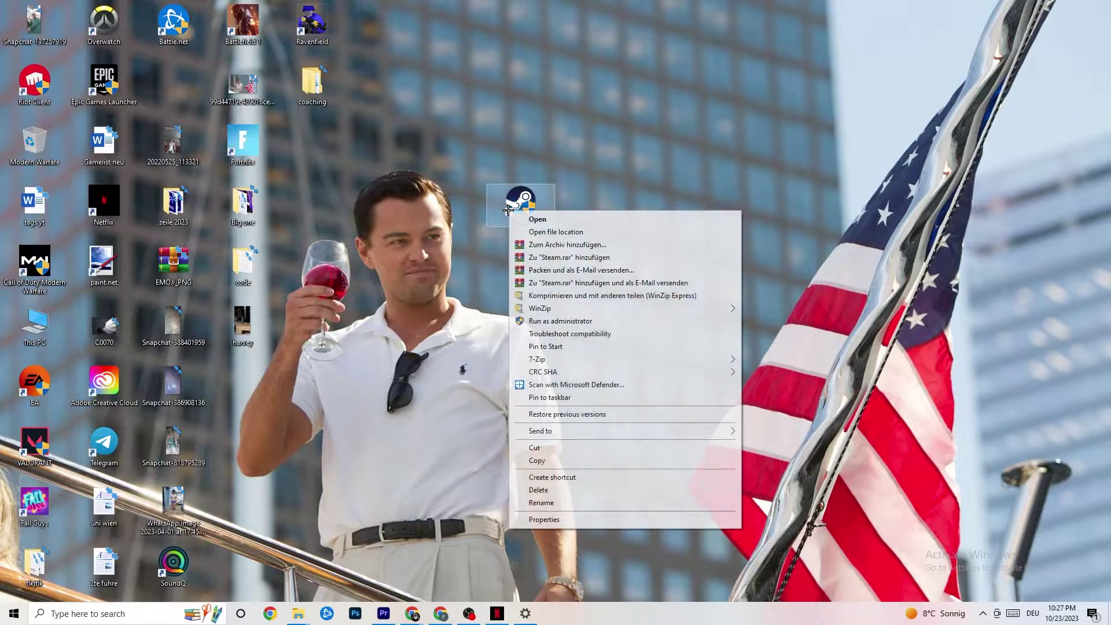
click(494, 320)
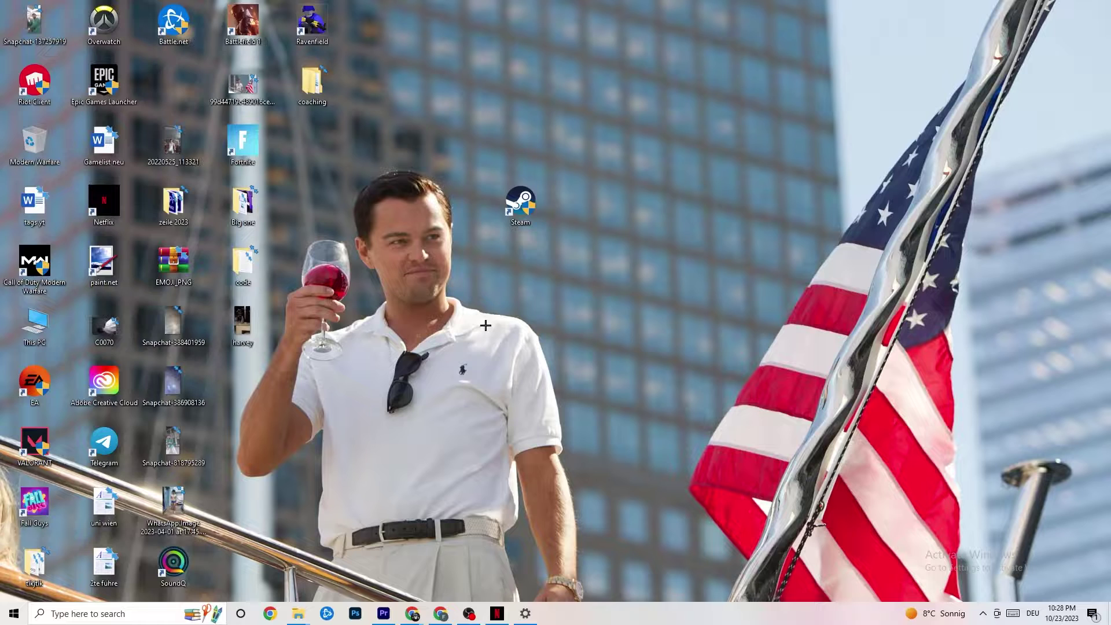
Open Task Manager full screen and inspect the running apps, including the available actions for Google Chrome.
right_click(617, 621)
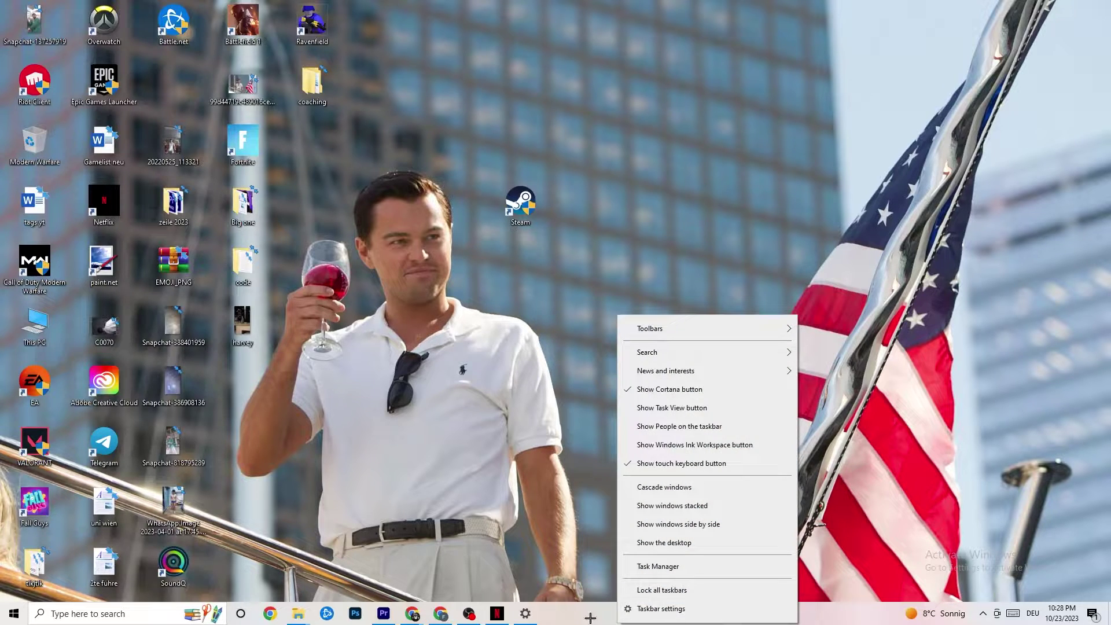
click(667, 566)
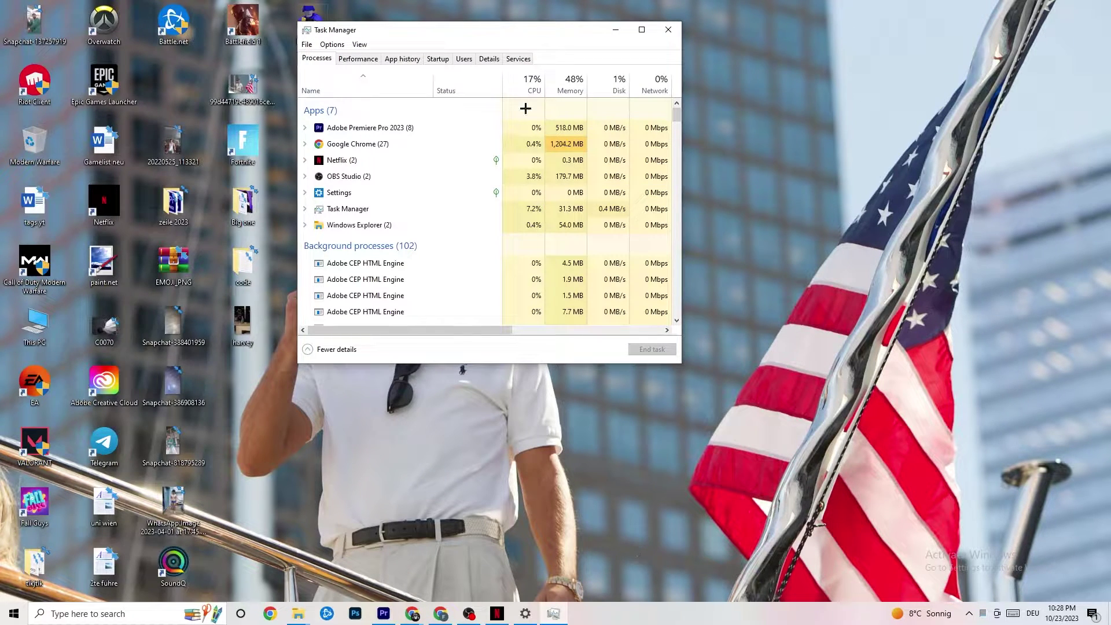
click(641, 29)
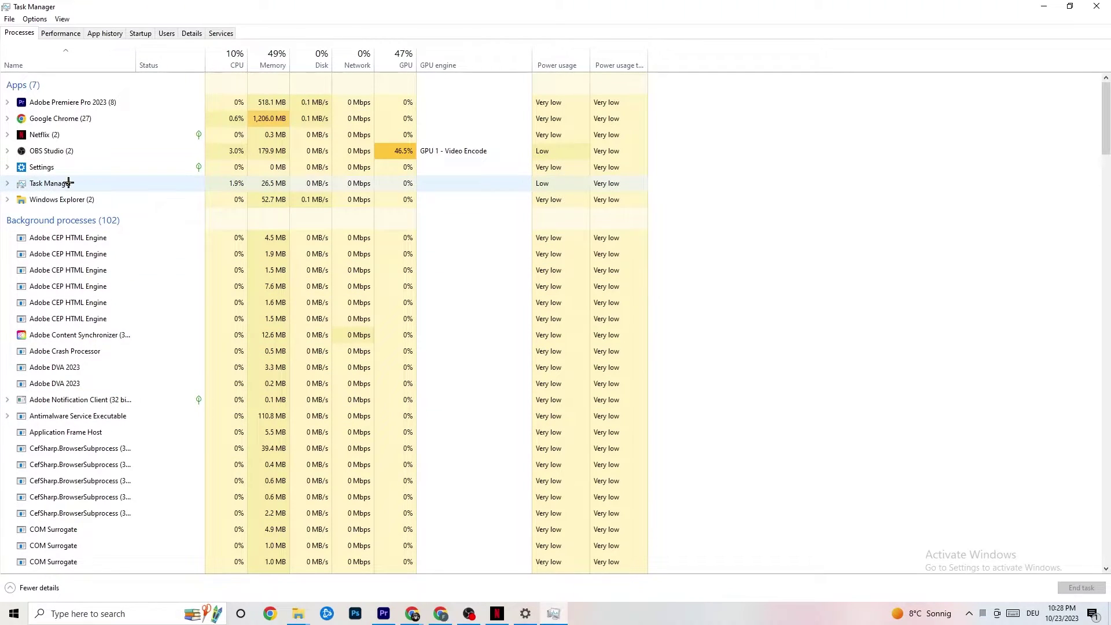
right_click(81, 120)
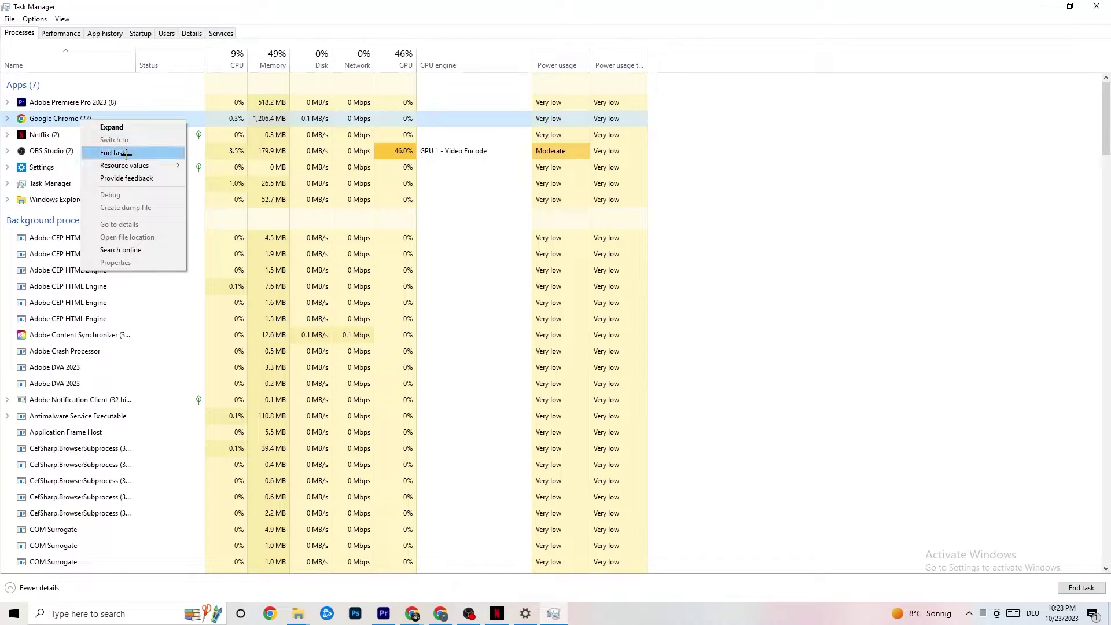
click(790, 139)
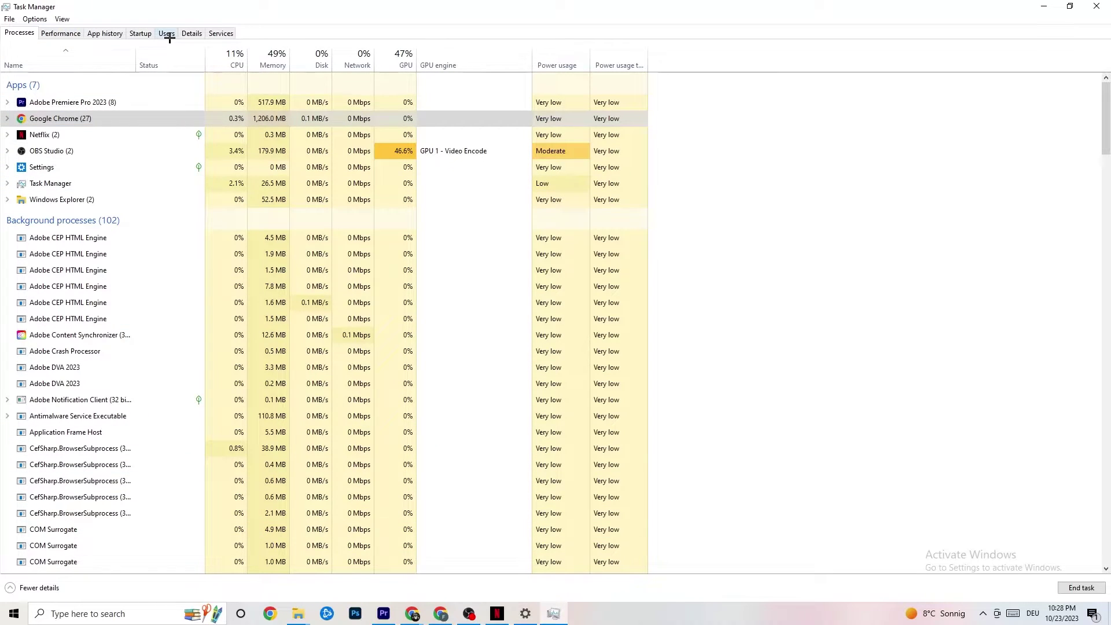
Inspect the detailed process list and view the priority options for the Adobe Premiere Pro process without choosing one.
click(191, 33)
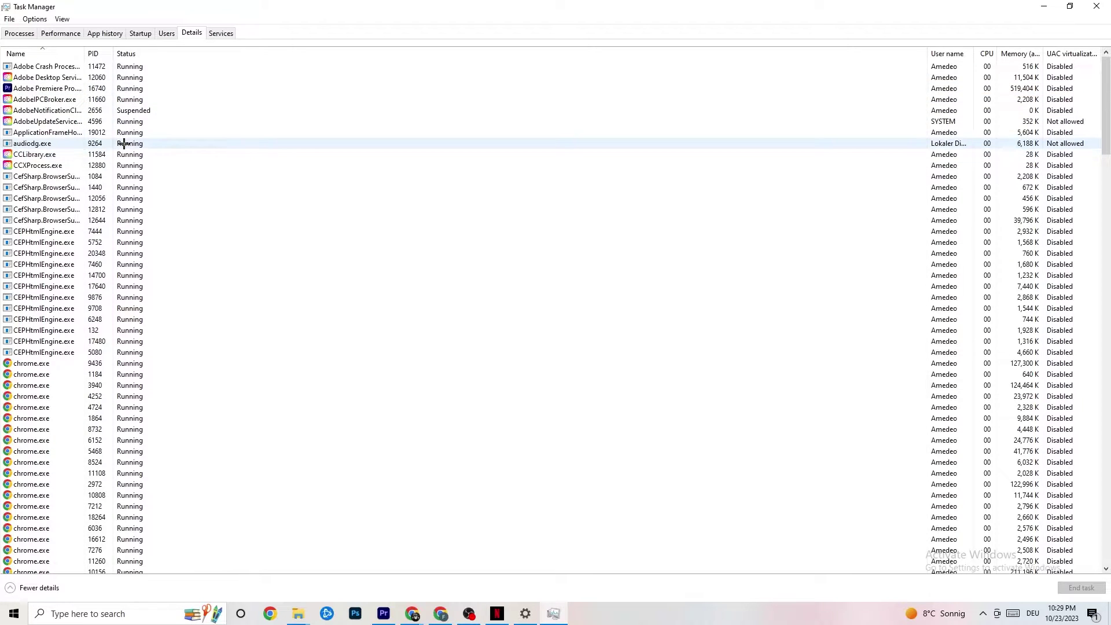
right_click(60, 91)
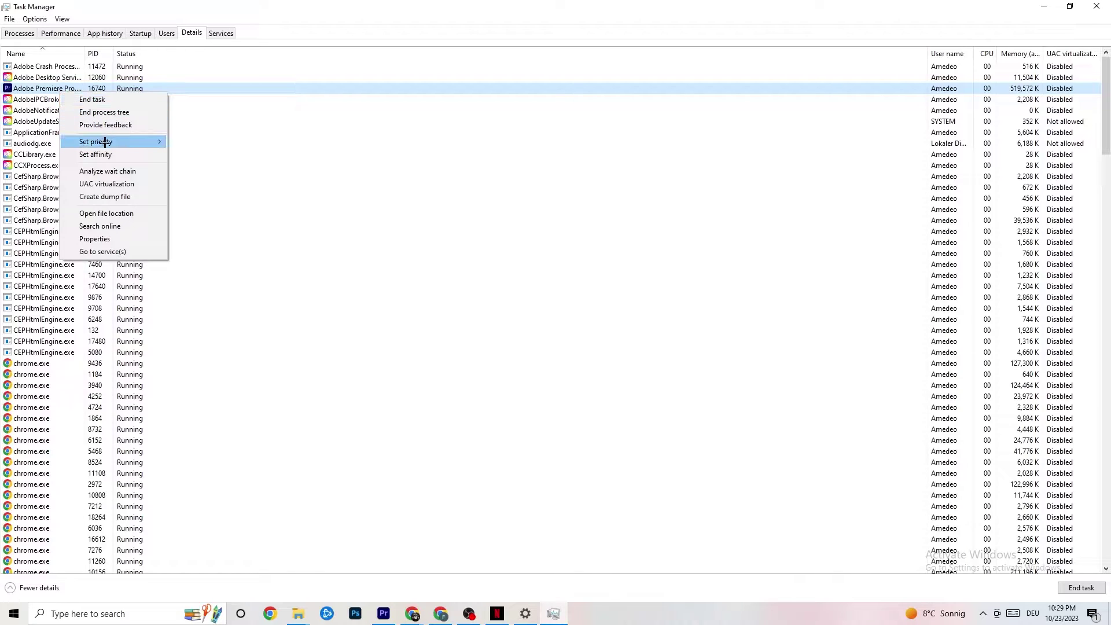
mouse_move(105, 142)
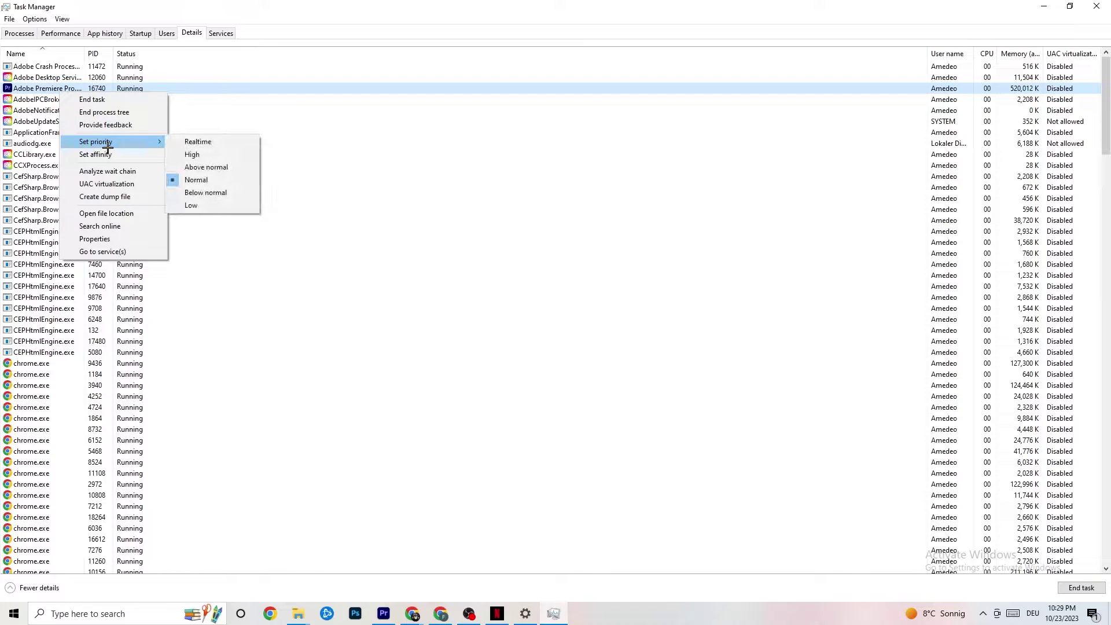
click(153, 137)
mouse_move(153, 137)
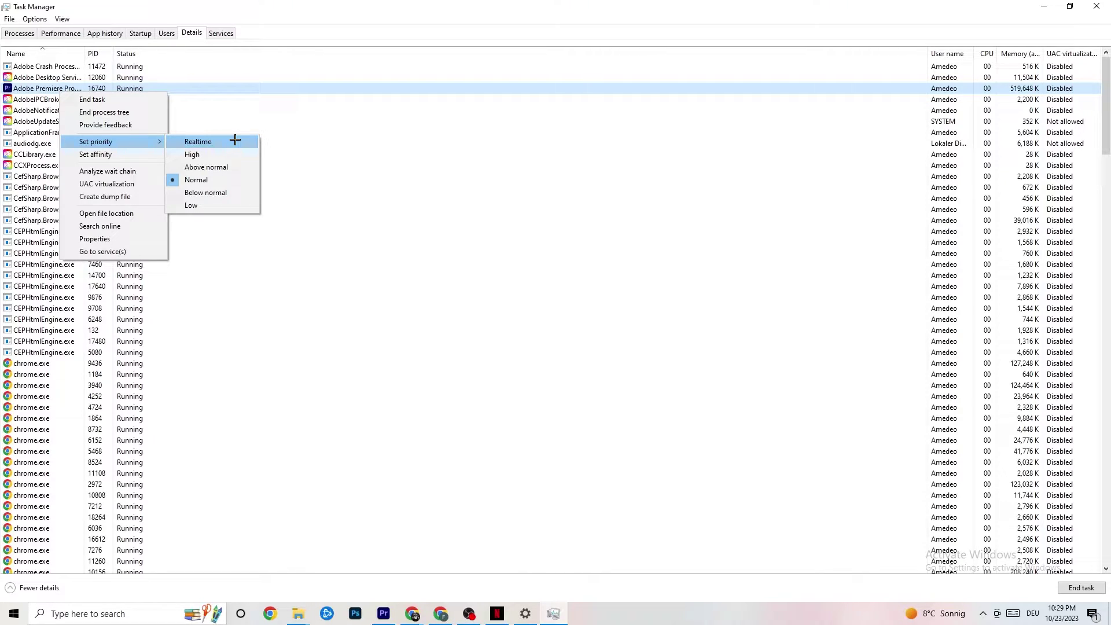
click(300, 122)
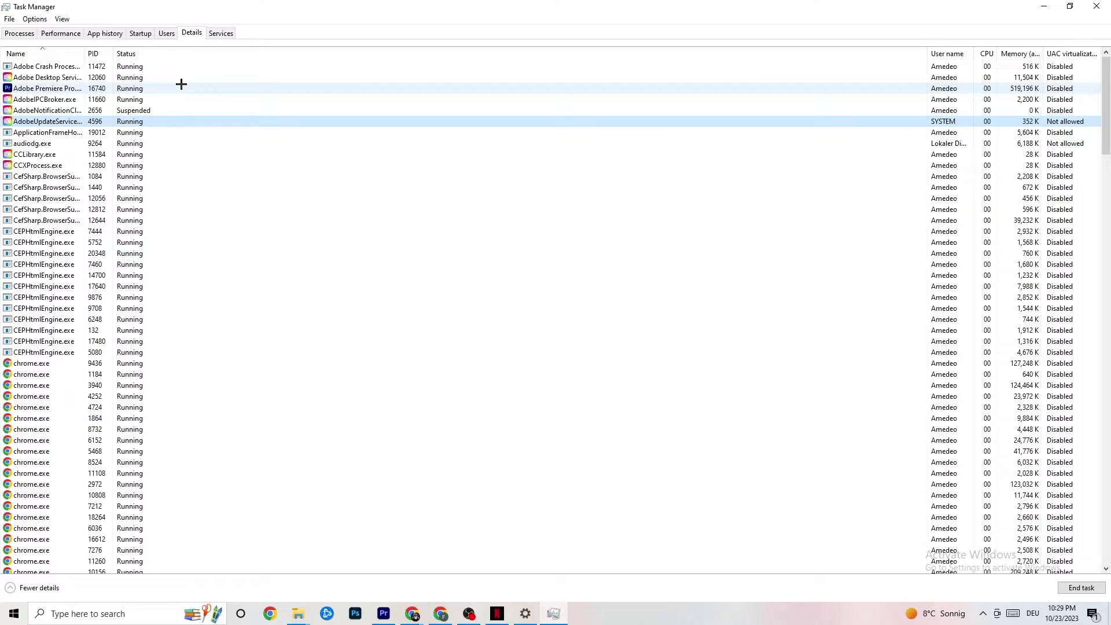
Review the startup programs and the available actions for Razer Synapse, then close Task Manager.
click(140, 33)
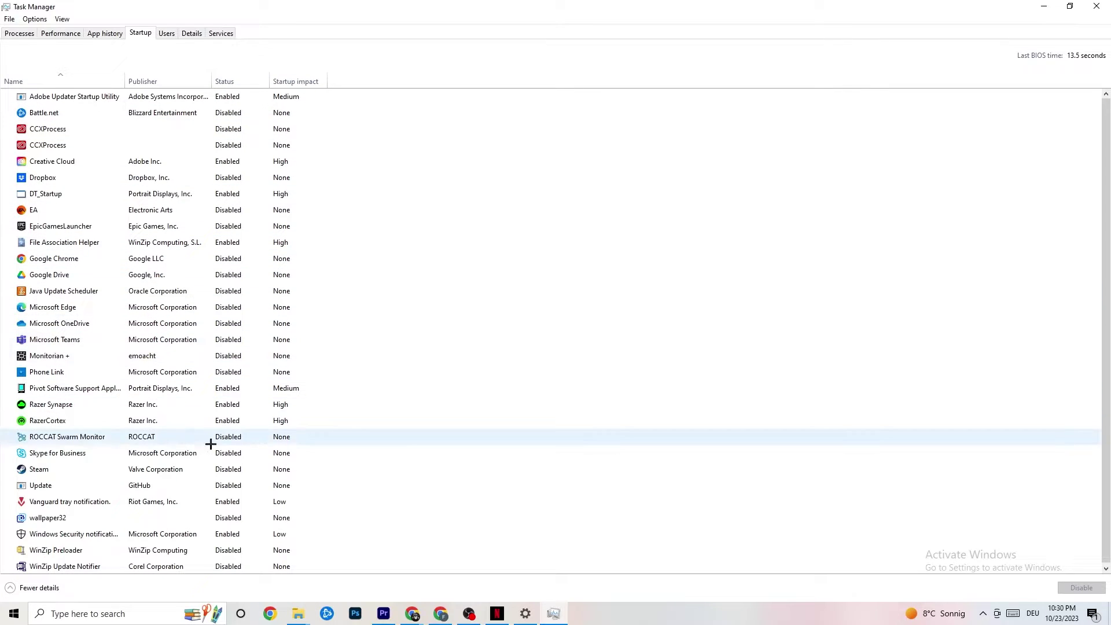
right_click(224, 406)
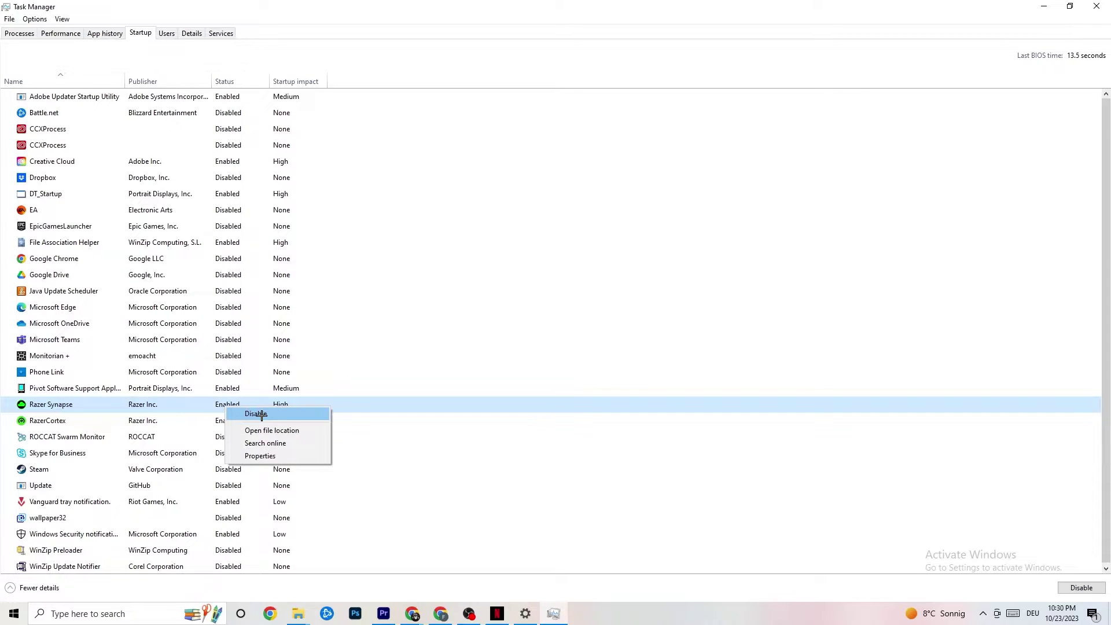
click(573, 58)
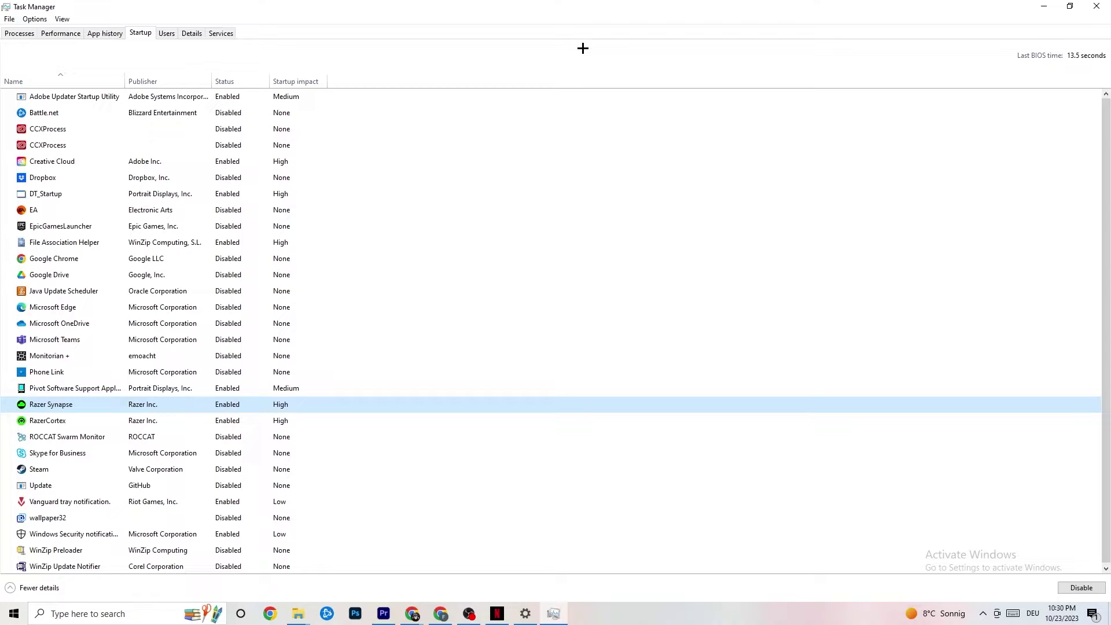
click(1091, 5)
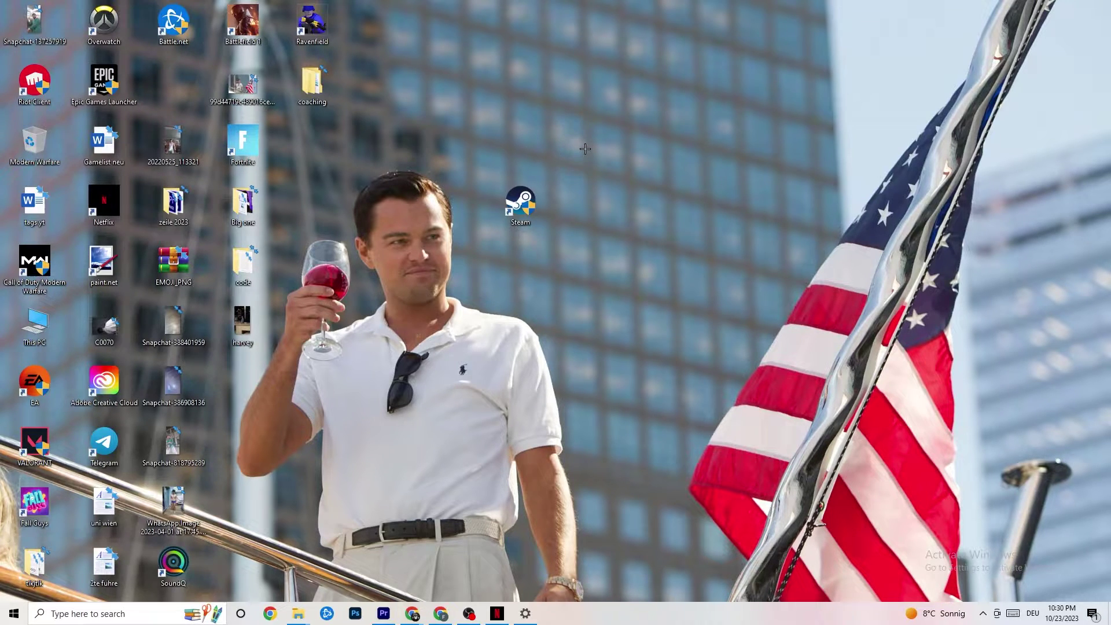
Open the Windows display settings and check the scaling options for text, apps and other items.
click(11, 616)
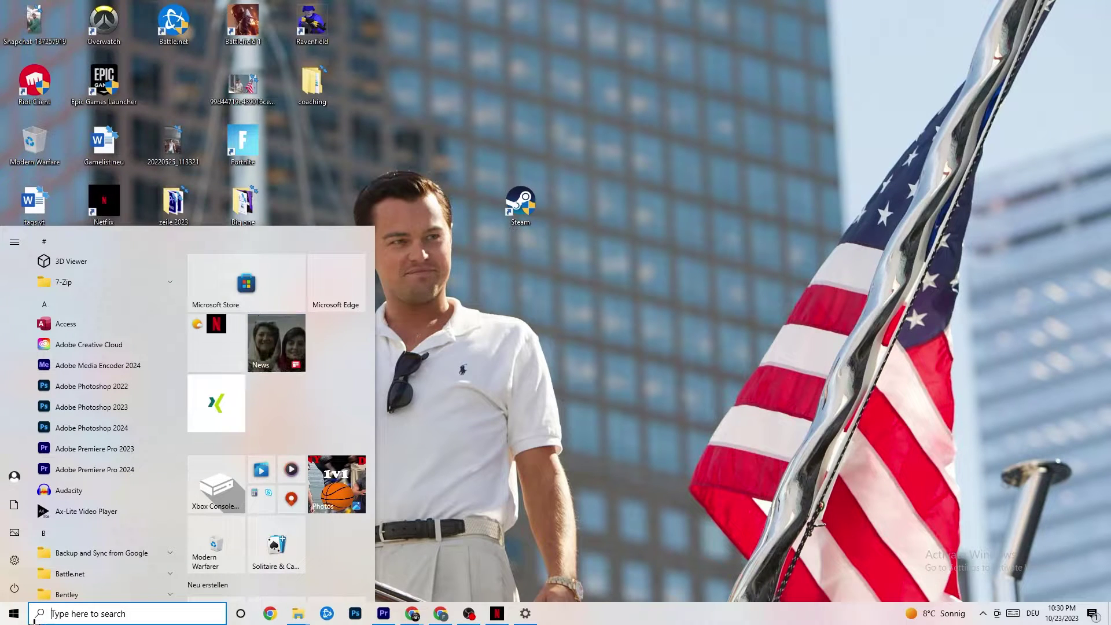
click(18, 560)
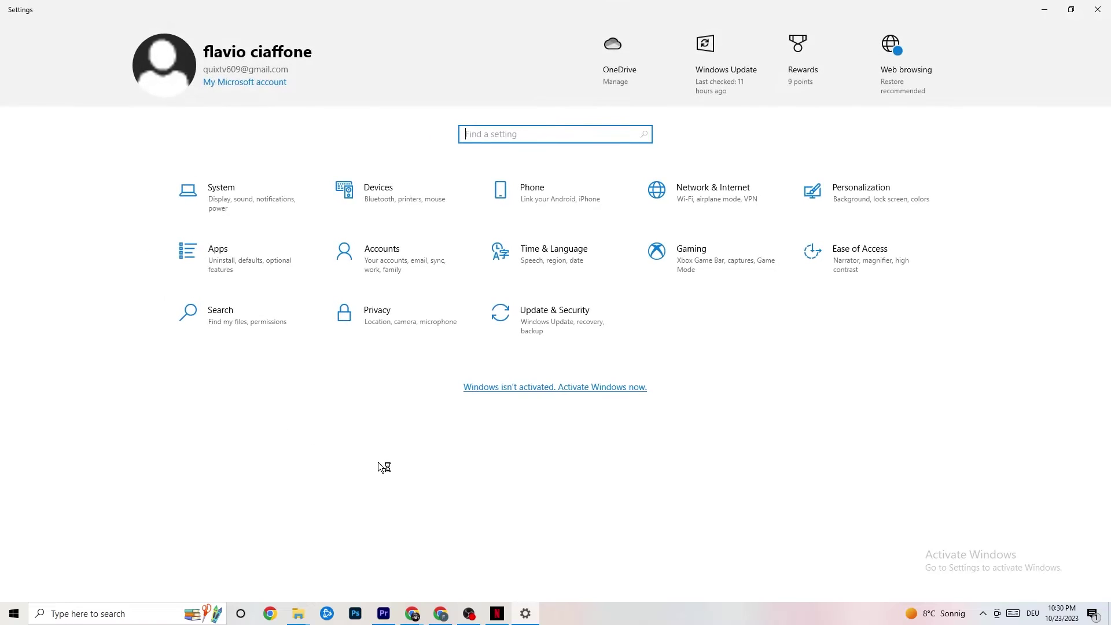
click(244, 196)
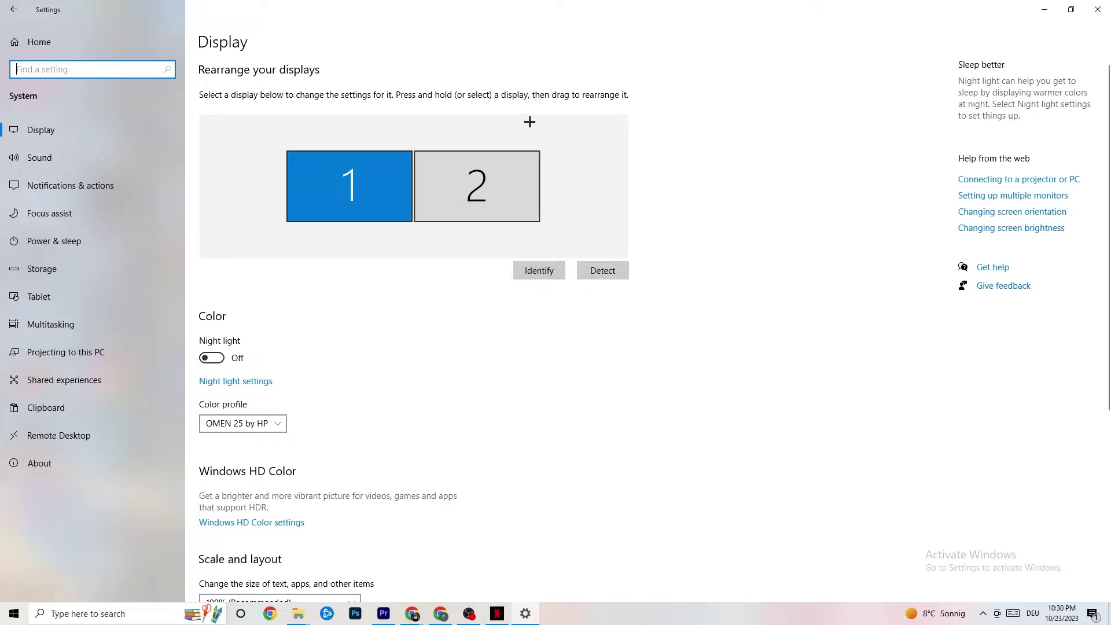
scroll(541, 132, down, 5)
scroll(540, 131, down, 1)
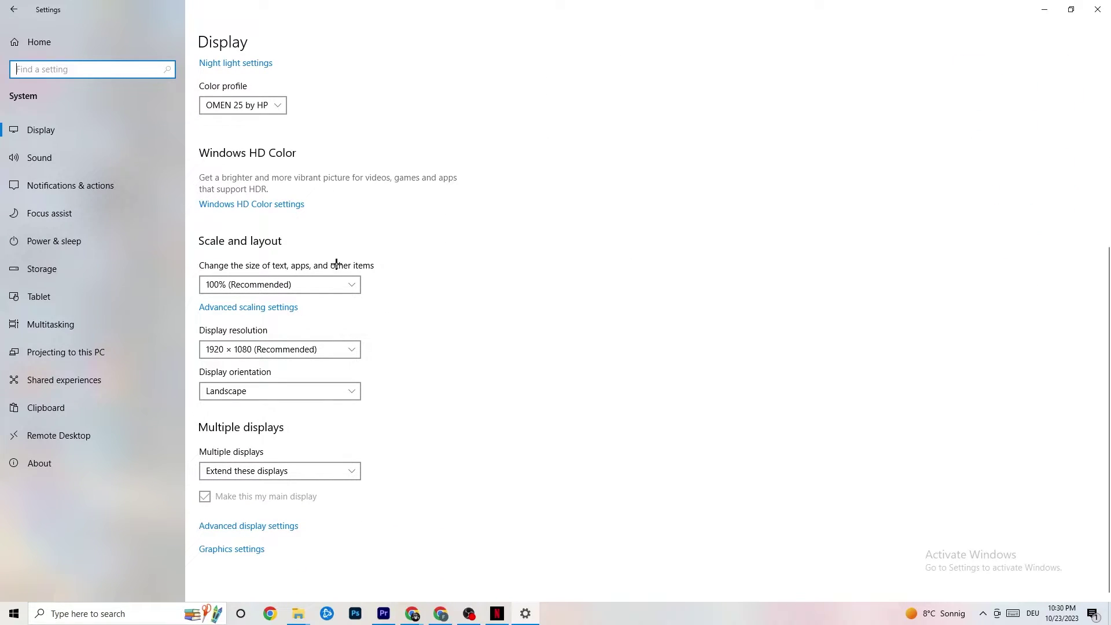
click(324, 284)
click(446, 231)
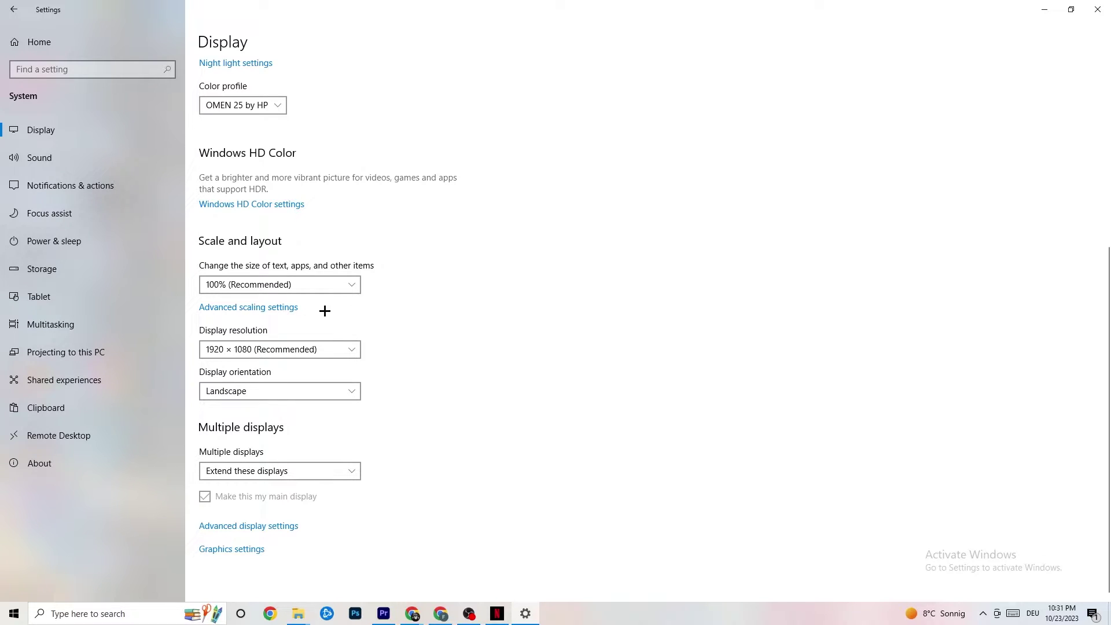
Open the Power & sleep settings, view the available power plans under additional power settings, and close Power Options.
click(69, 238)
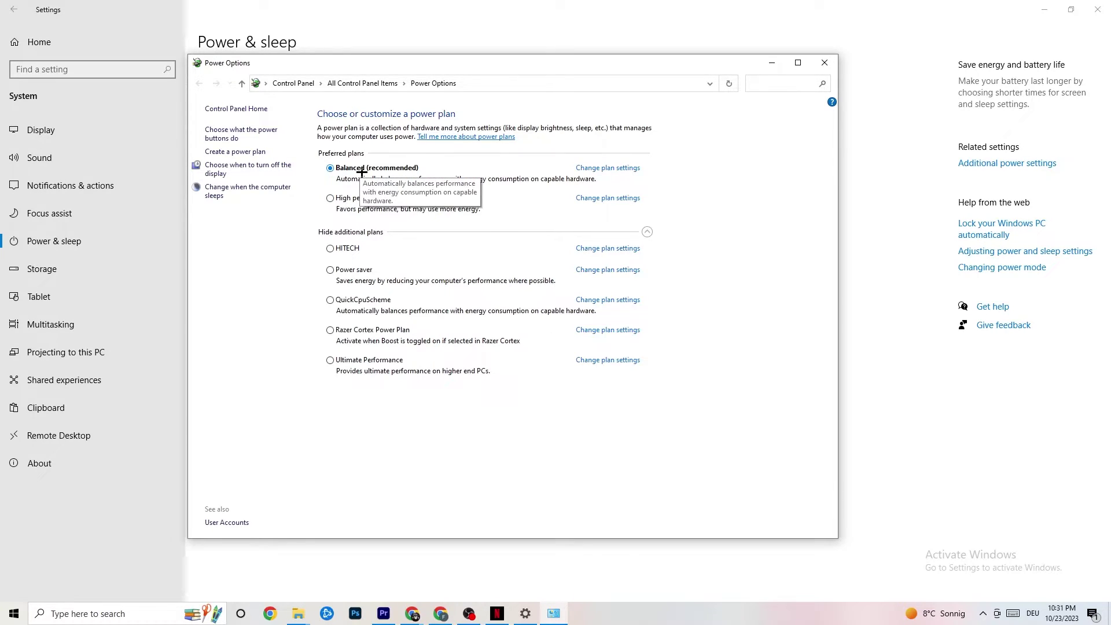
click(824, 62)
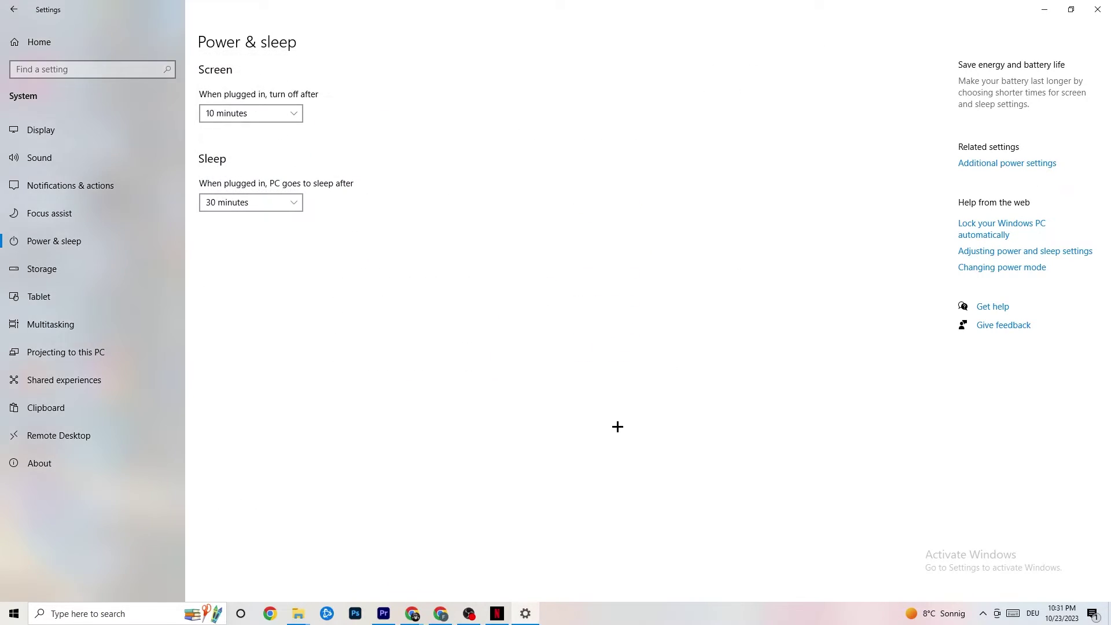
Open the Storage settings and review the Storage Sense schedule and recycle bin cleanup options without changing them, then leave the page.
click(87, 275)
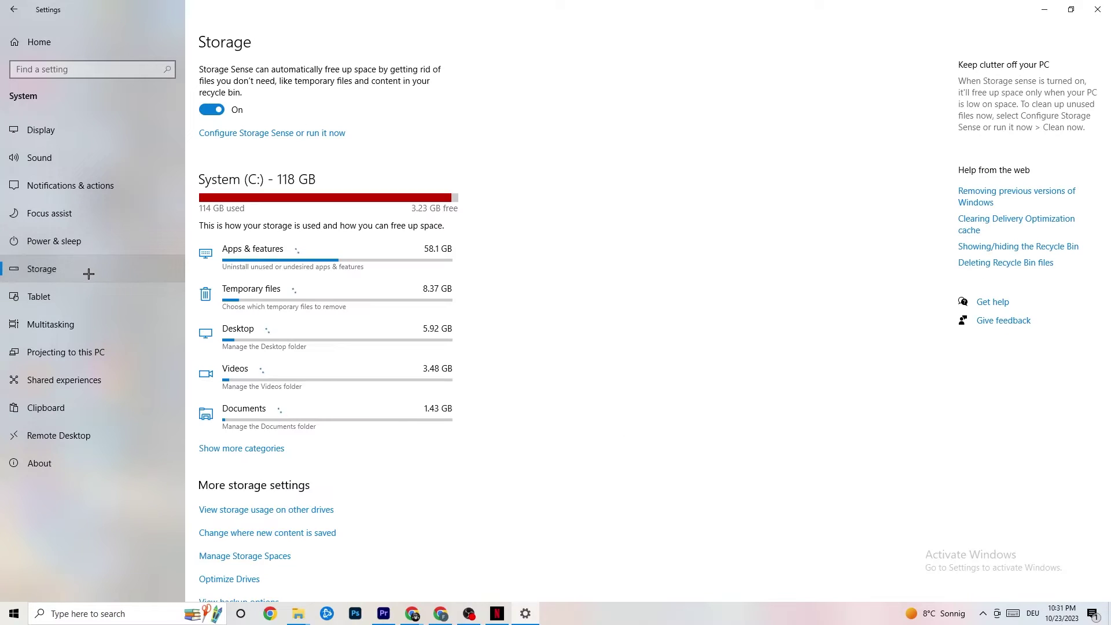
click(262, 135)
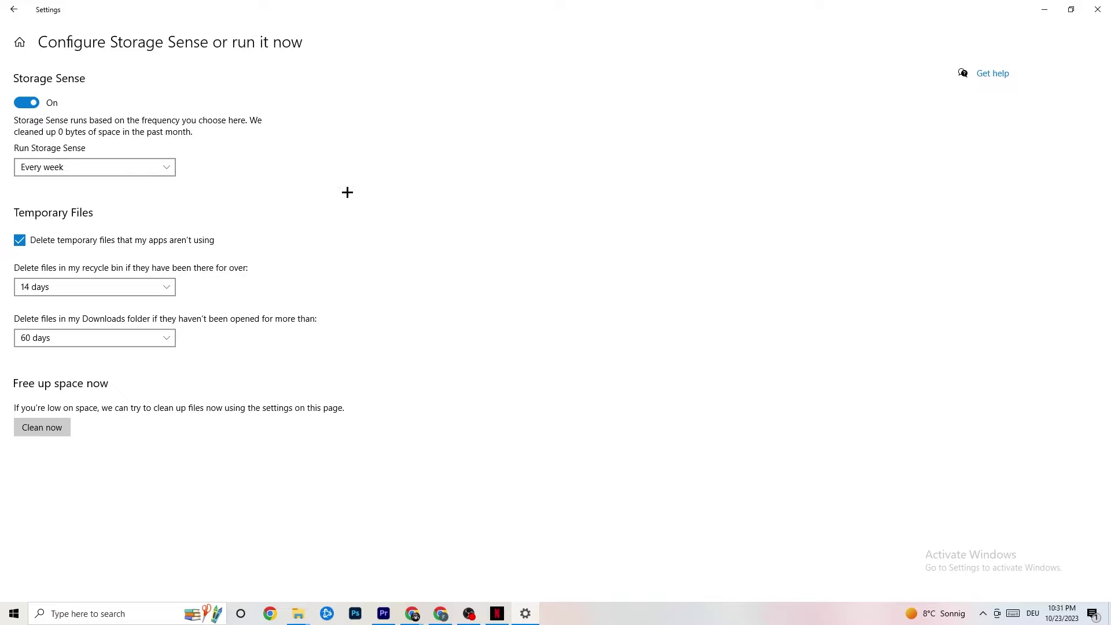
click(166, 174)
click(124, 168)
click(95, 168)
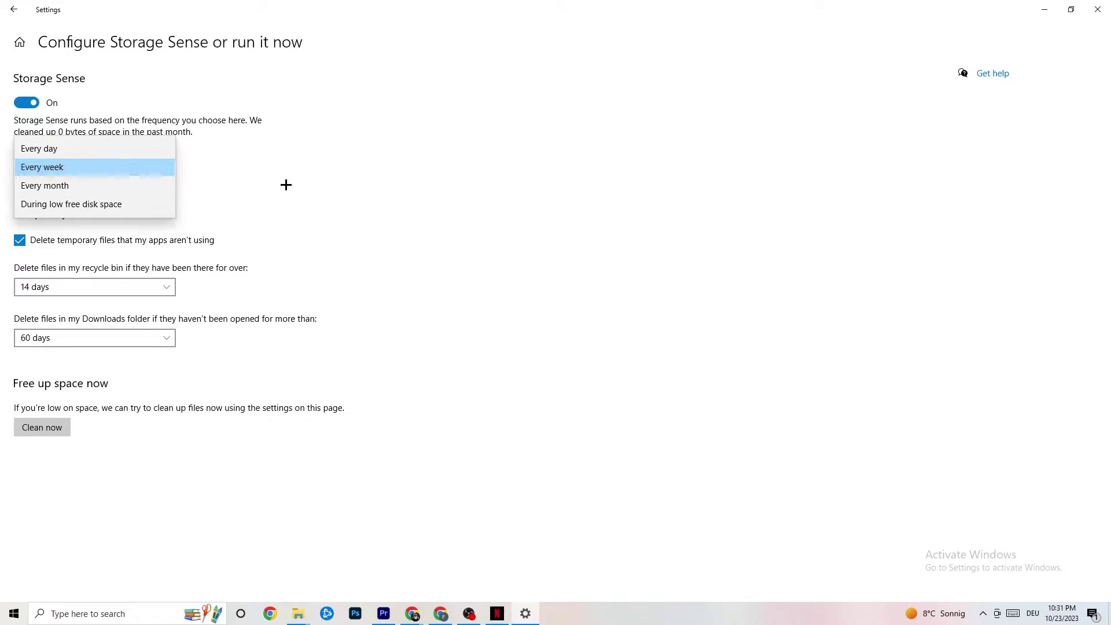
click(285, 181)
click(129, 287)
click(410, 230)
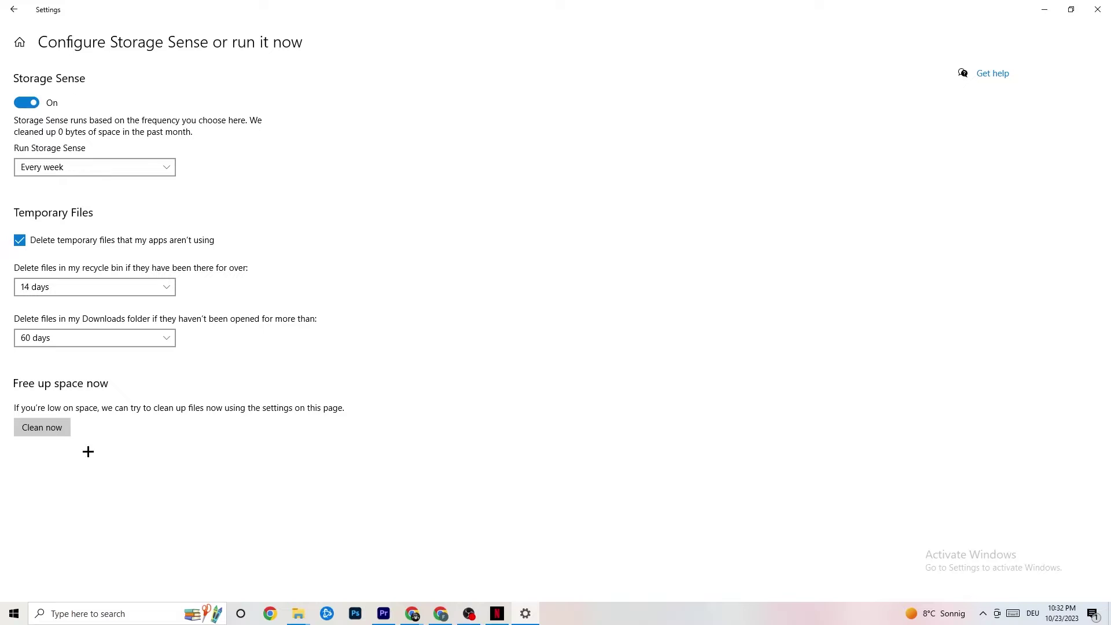
click(11, 6)
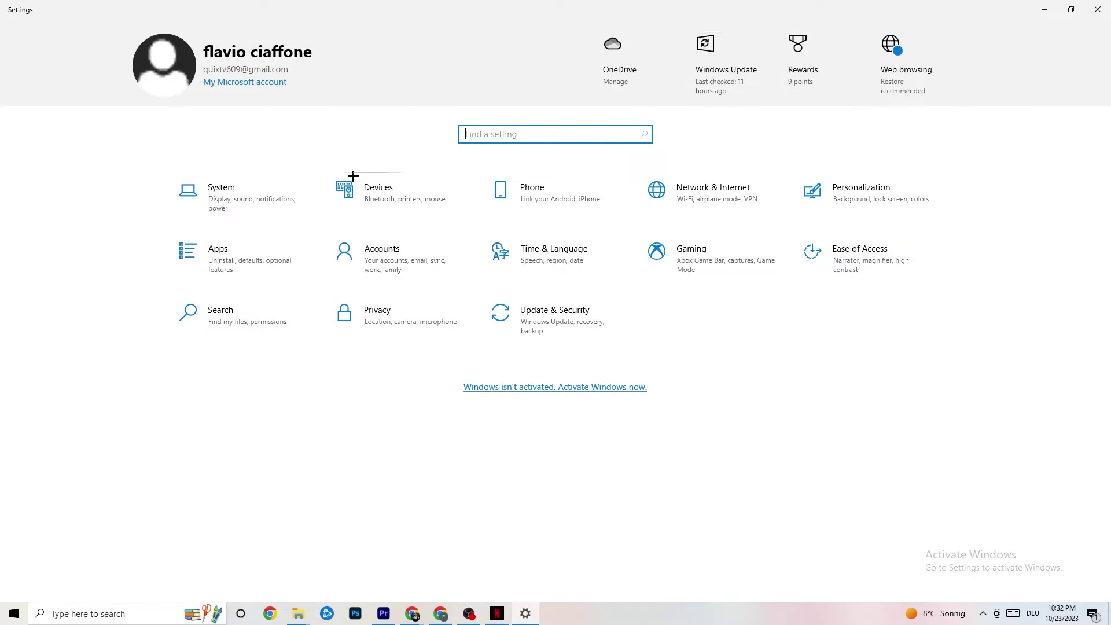
Check the background recording and audio options under the Gaming captures settings and the Game Mode setting, then return to the Settings home.
click(740, 264)
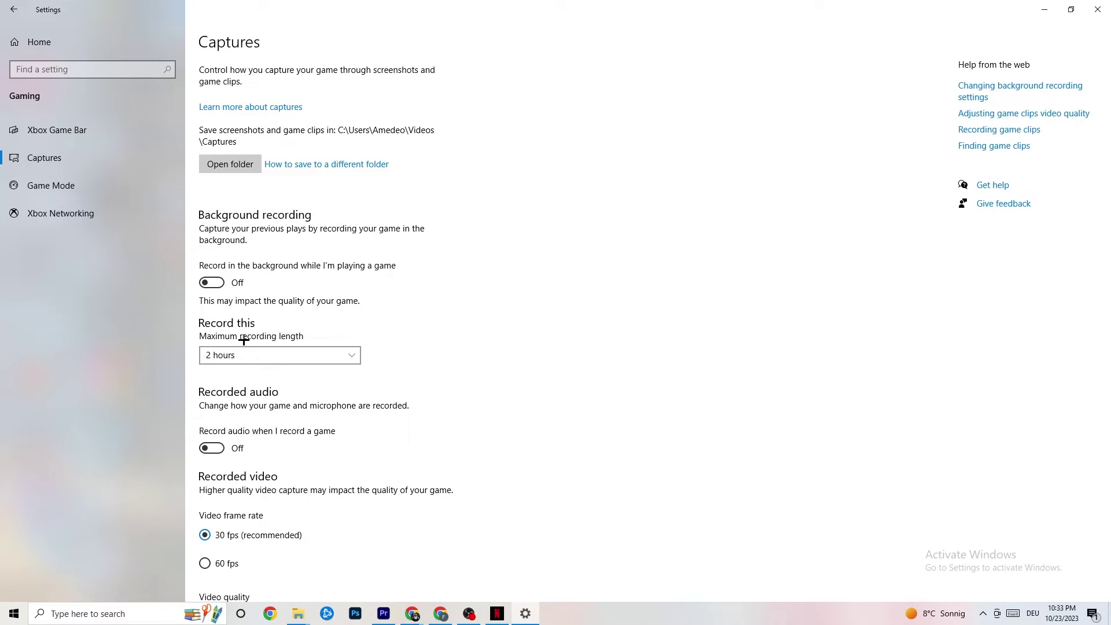
click(101, 186)
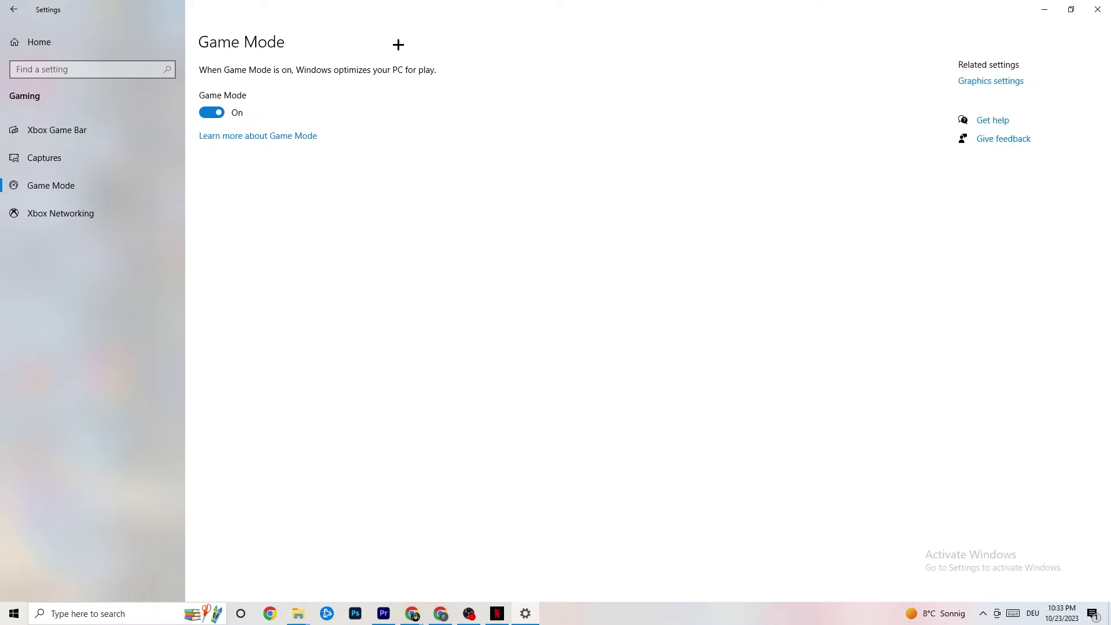
click(41, 41)
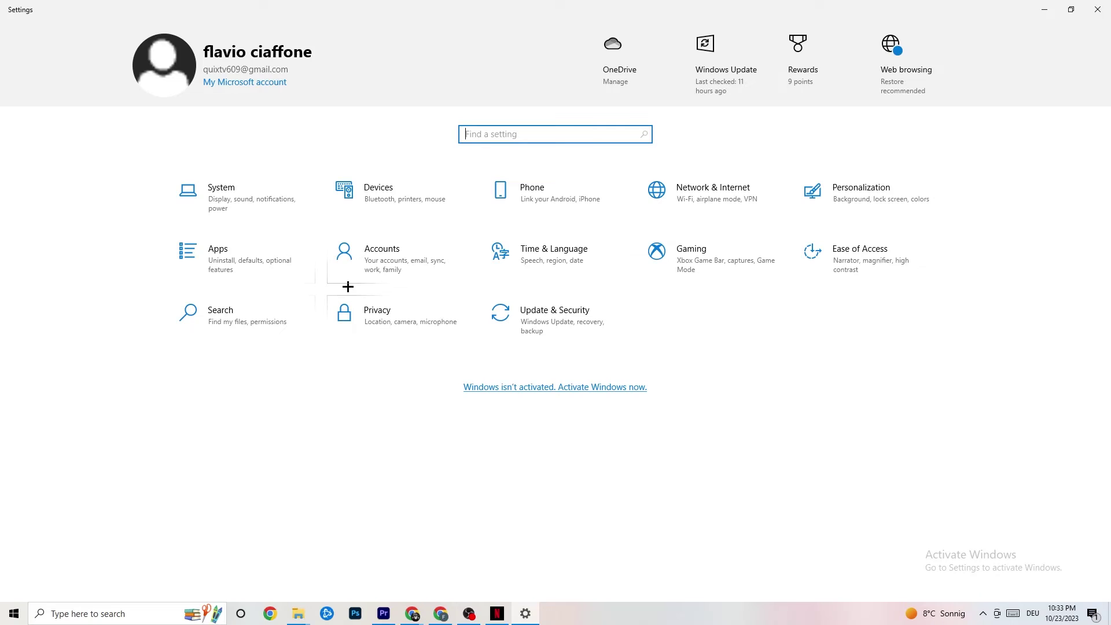
Check the Troubleshoot page and the Windows Update status under Update & Security, then close Settings.
click(582, 334)
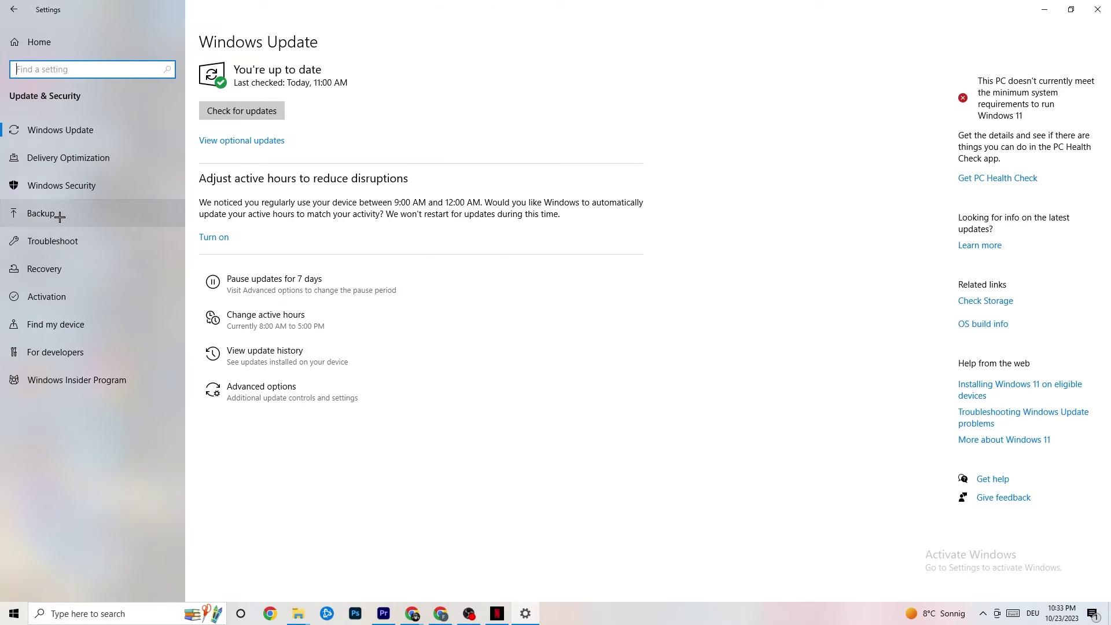
click(63, 240)
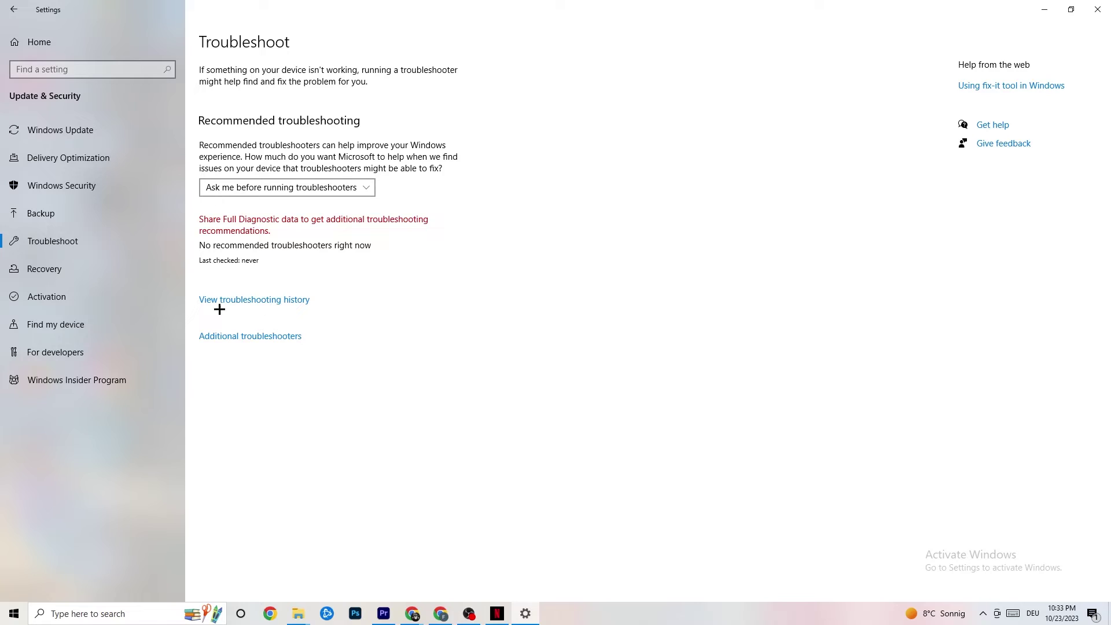
click(89, 130)
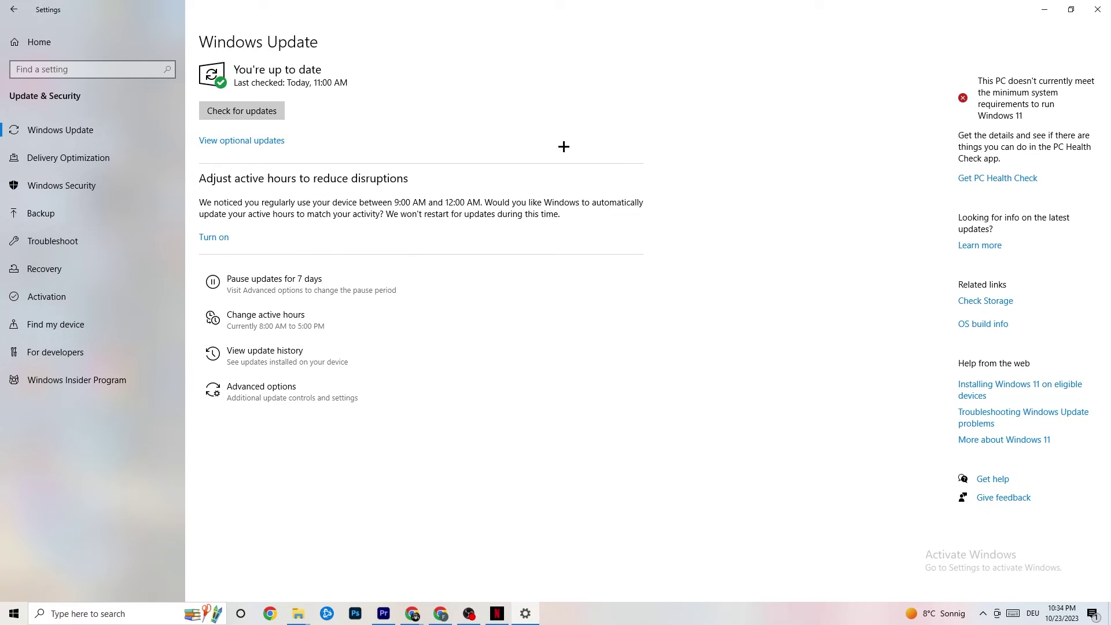
click(1086, 13)
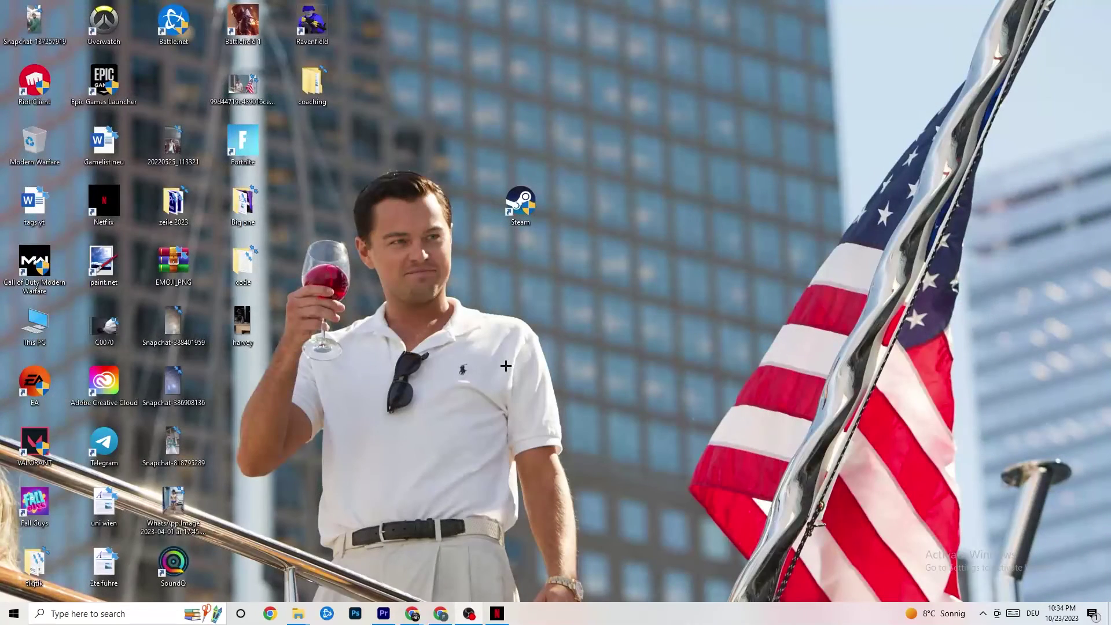